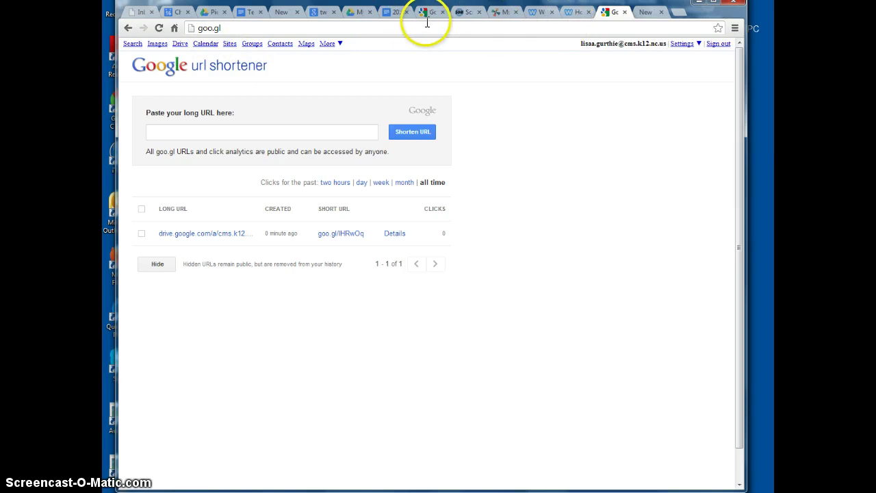
Step: Set 007.JPG's link sharing to 'On - Anyone with the link' can view, and select its link
{"action": "left_click", "coordinate": [358, 12]}
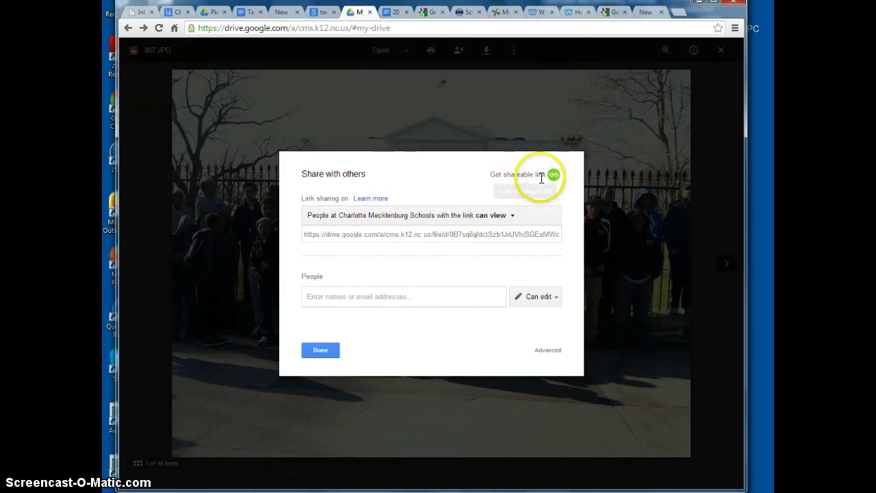
{"action": "left_click", "coordinate": [511, 216]}
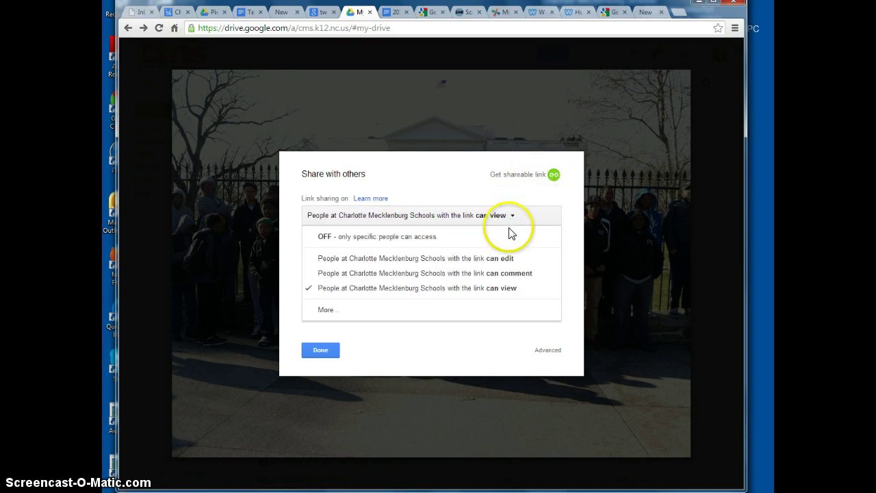
{"action": "left_click", "coordinate": [395, 316]}
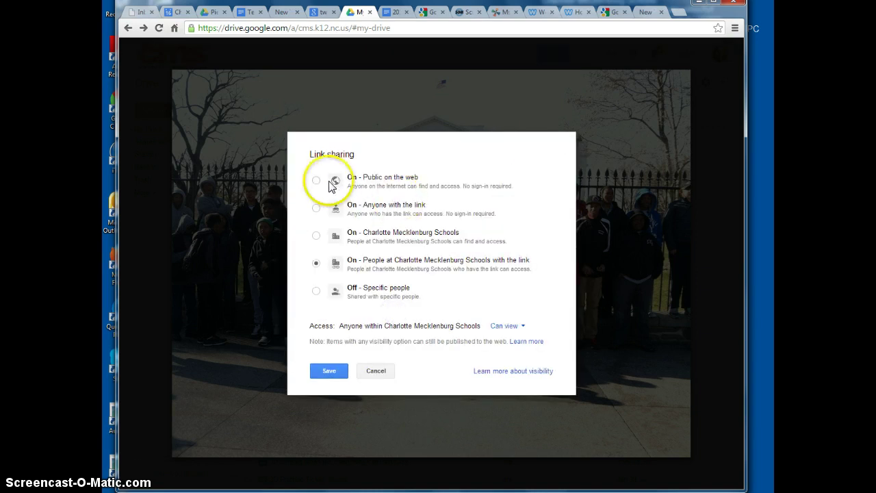
{"action": "left_click", "coordinate": [318, 209]}
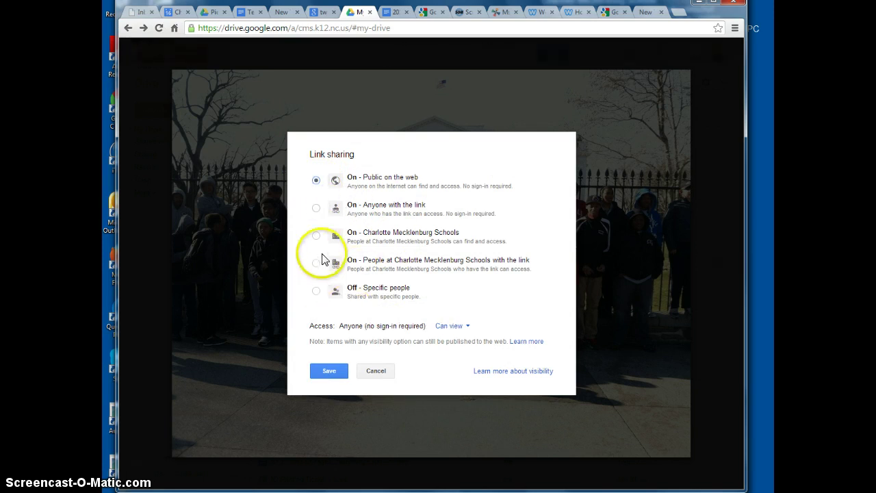
{"action": "left_click", "coordinate": [318, 208]}
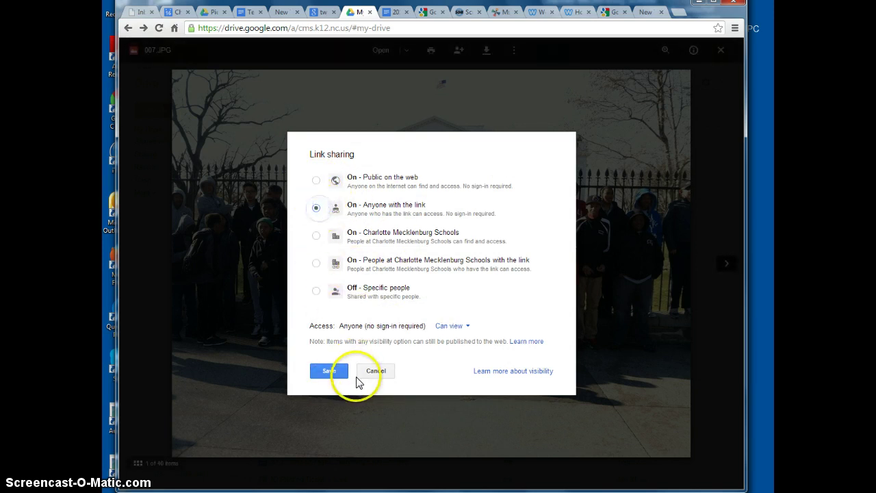
{"action": "left_click", "coordinate": [337, 375]}
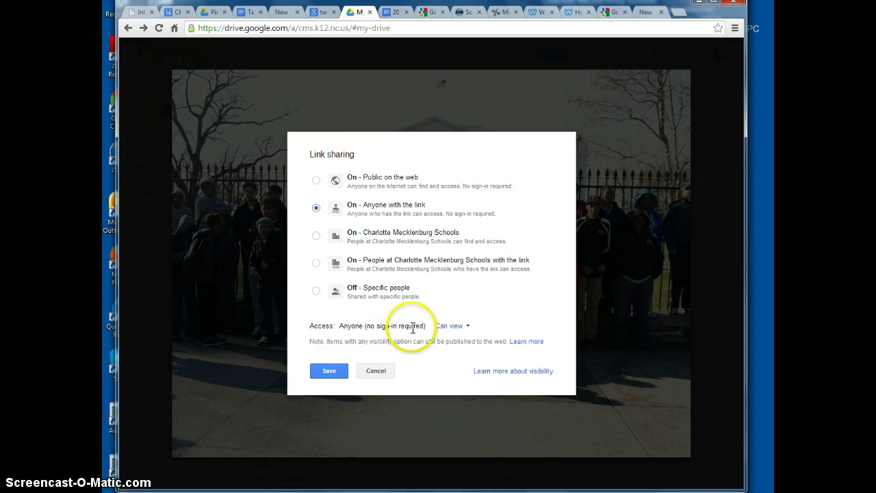
{"action": "left_click", "coordinate": [342, 370]}
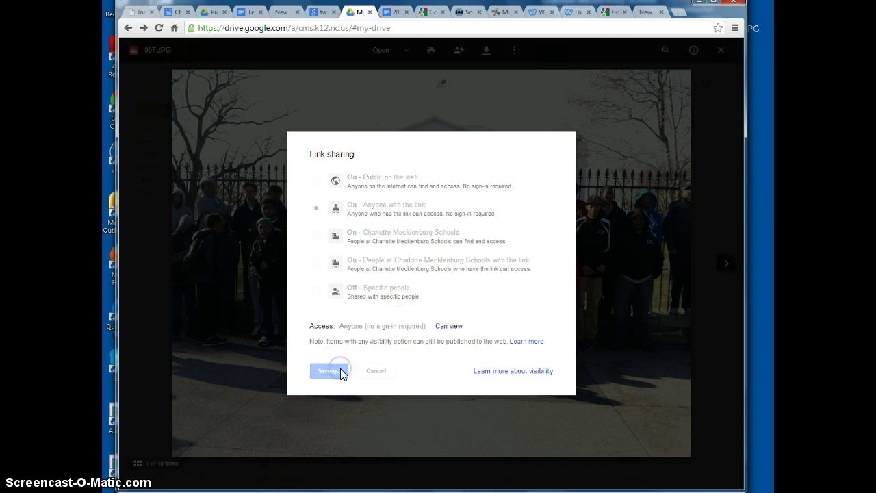
{"action": "left_click", "coordinate": [440, 234]}
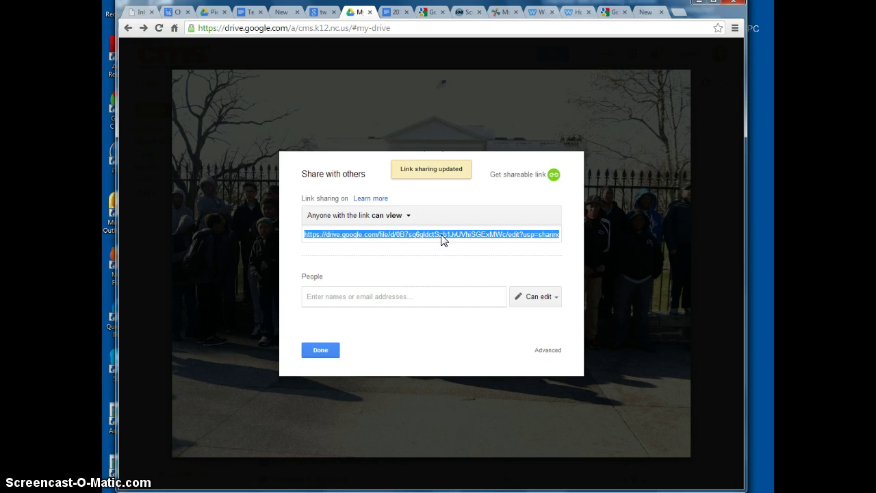
{"action": "left_click", "coordinate": [615, 15]}
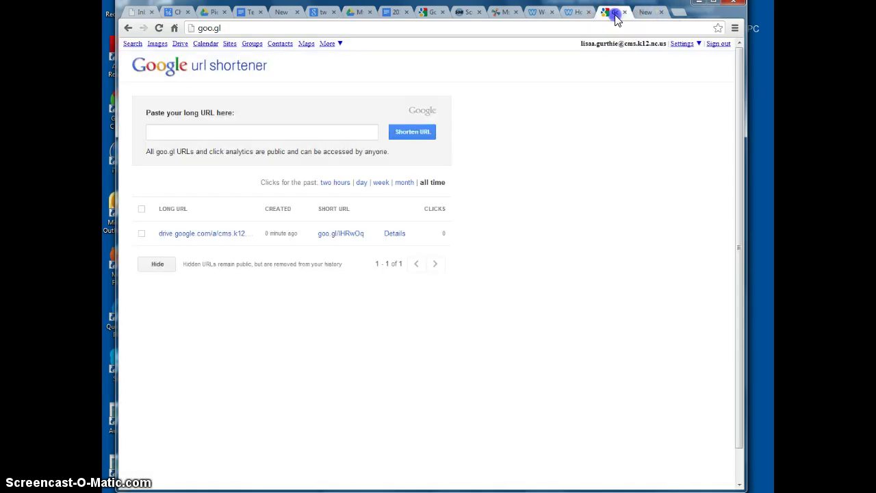
{"action": "left_click", "coordinate": [303, 132]}
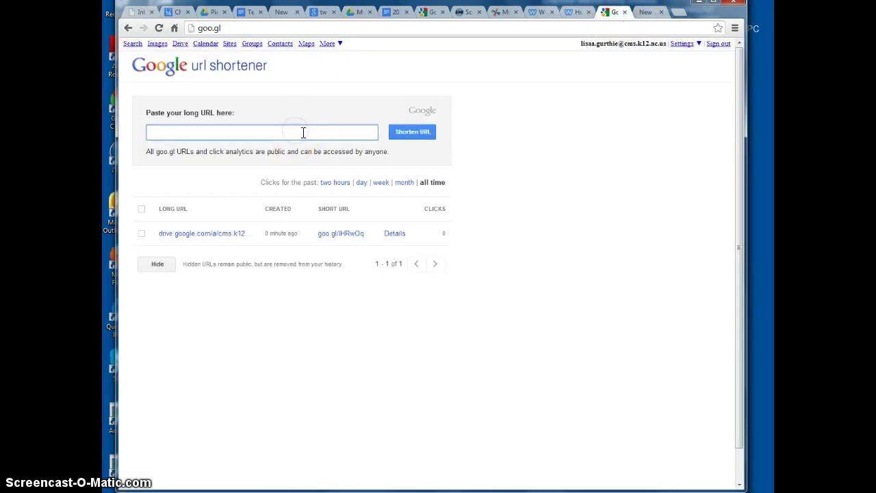
{"action": "left_click", "coordinate": [410, 133]}
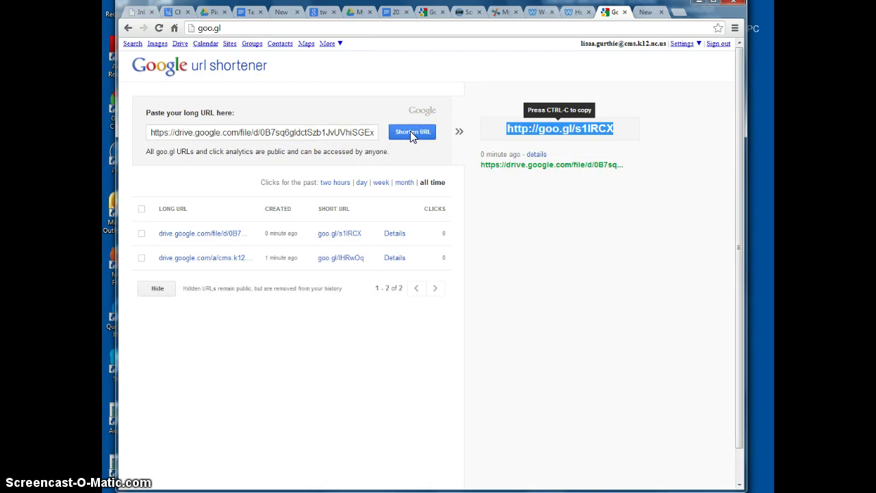
{"action": "mouse_move", "coordinate": [586, 141]}
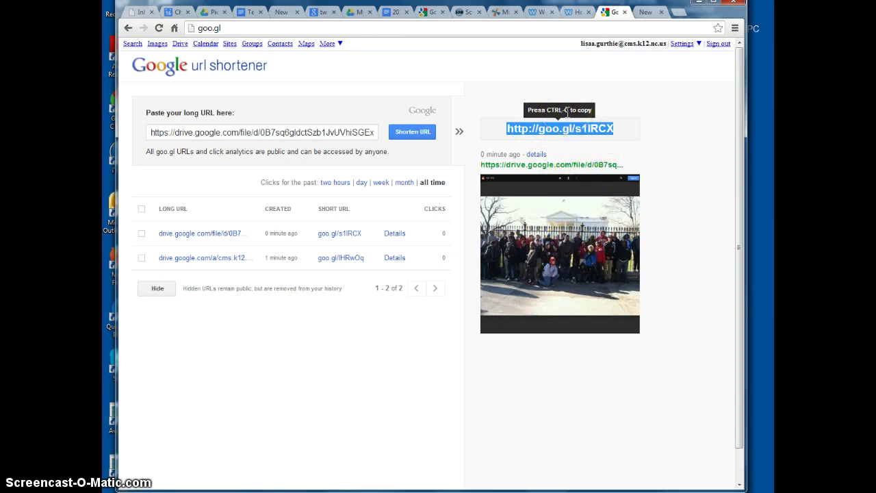
{"action": "left_click", "coordinate": [646, 13]}
{"action": "left_click", "coordinate": [683, 34]}
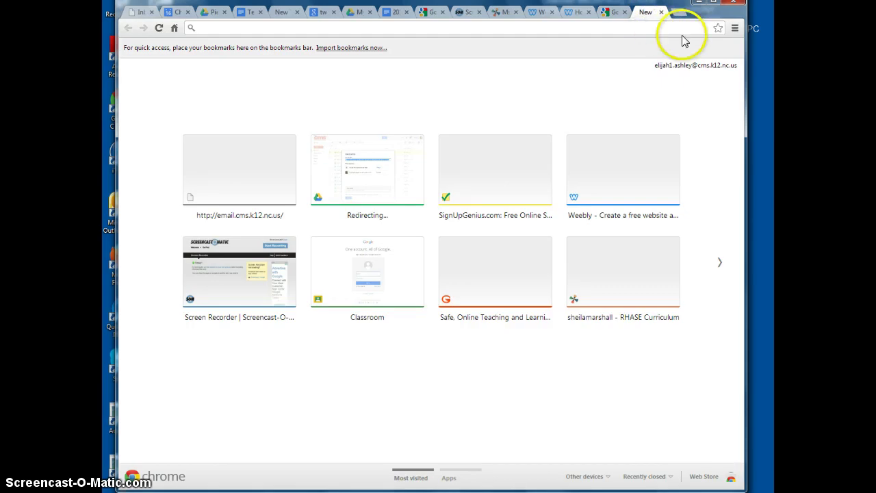
{"action": "left_click", "coordinate": [618, 27]}
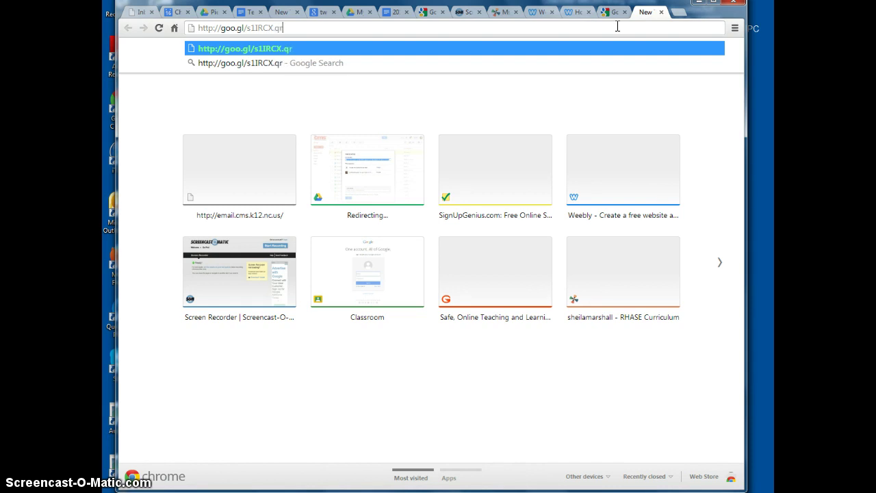
{"action": "key", "text": "Return"}
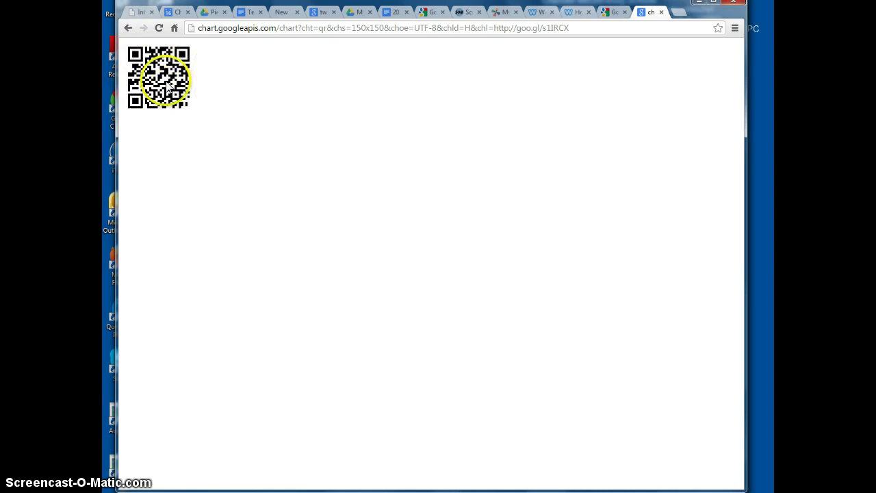
Step: Copy the QR code image and return to the photo's Drive share dialog
{"action": "left_click", "coordinate": [163, 80]}
{"action": "right_click", "coordinate": [164, 80]}
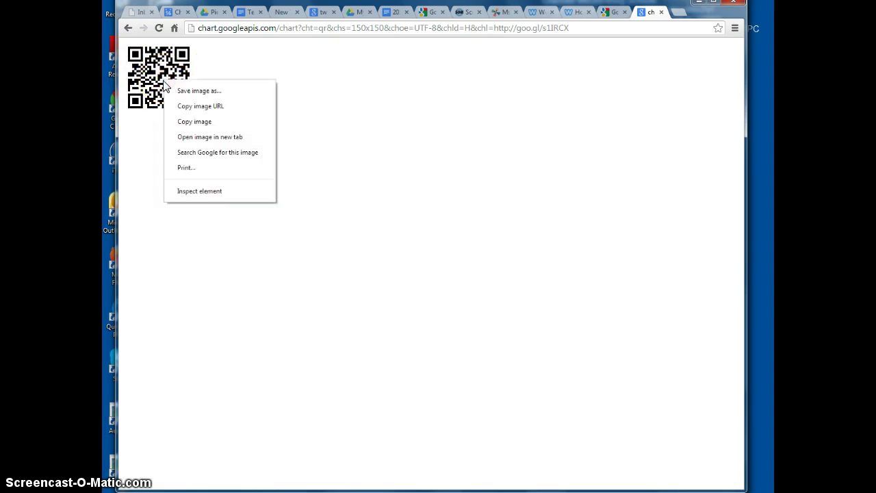
{"action": "left_click", "coordinate": [189, 123]}
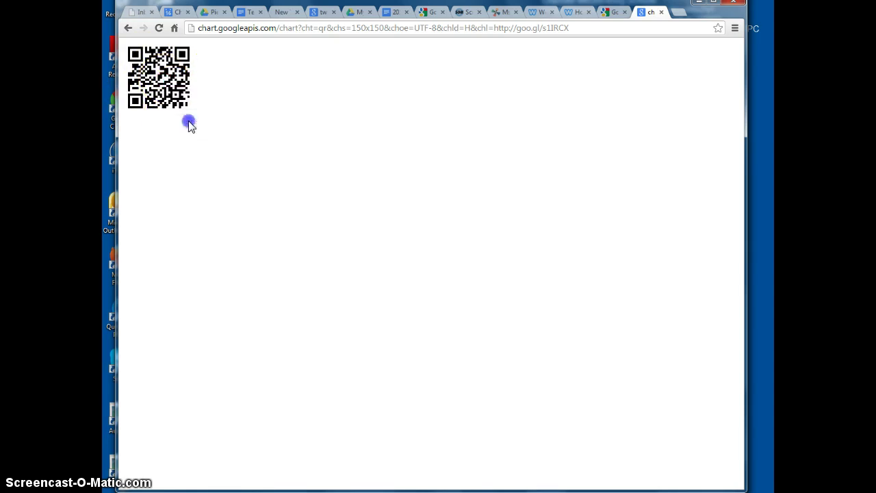
{"action": "left_click", "coordinate": [354, 12]}
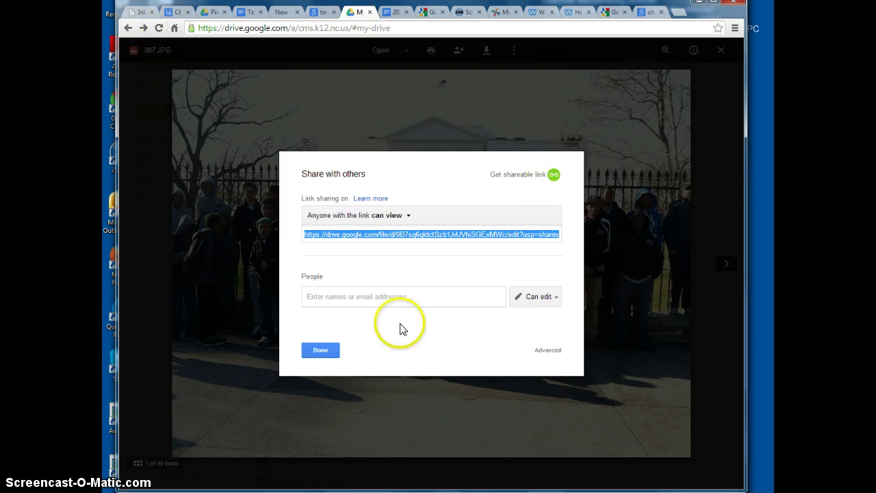
Step: Close the photo's share settings and viewer, then create a new blank Google Doc
{"action": "left_click", "coordinate": [321, 350]}
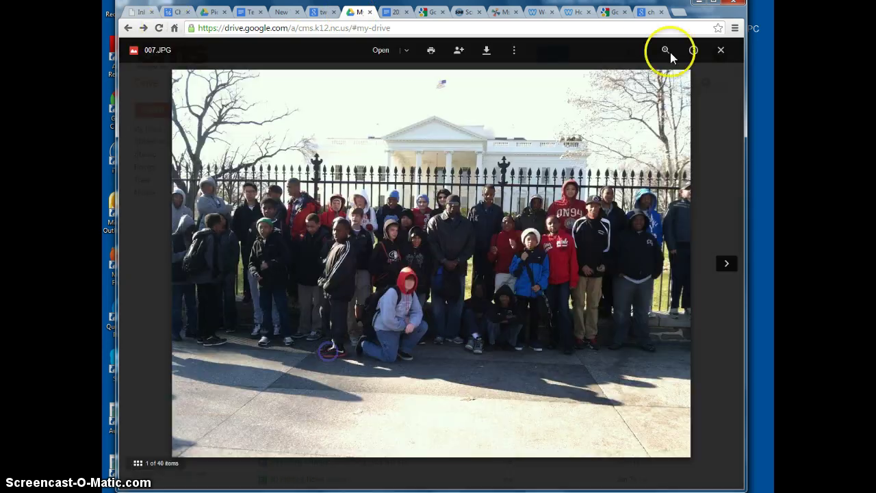
{"action": "left_click", "coordinate": [720, 48]}
{"action": "left_click", "coordinate": [152, 115]}
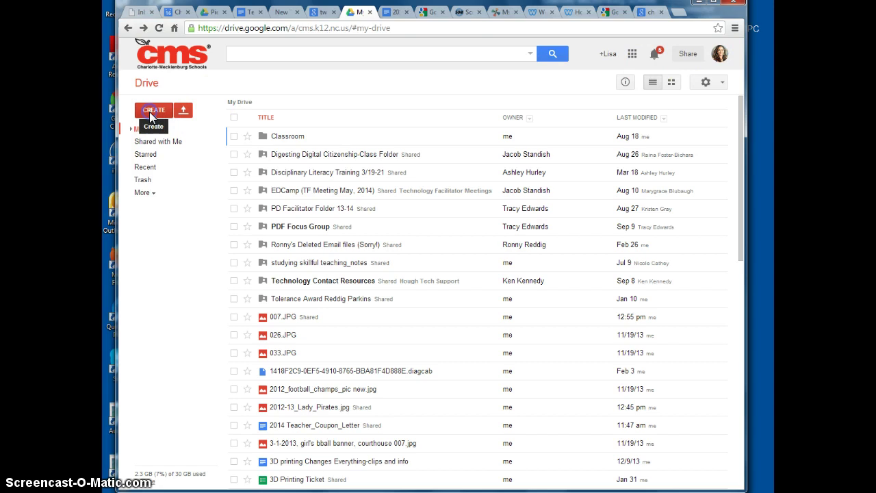
{"action": "left_click", "coordinate": [164, 156]}
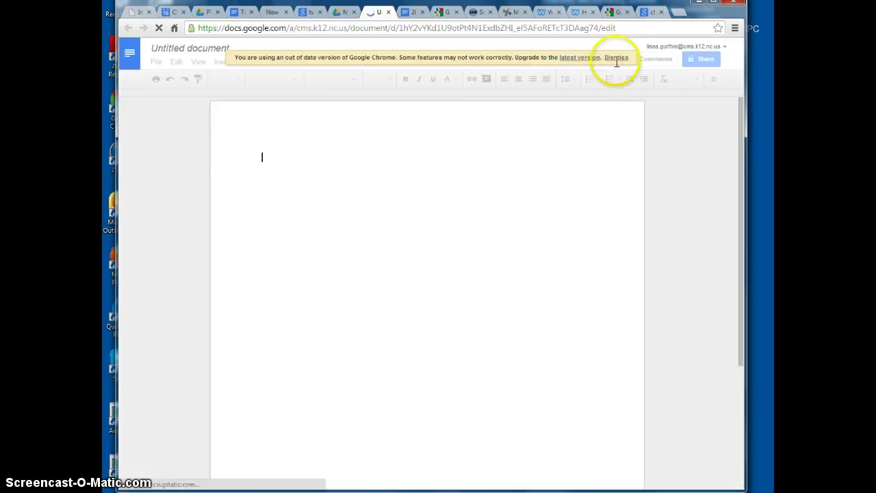
Step: Dismiss the outdated-browser warning and paste the QR code at the document's first line
{"action": "left_click", "coordinate": [613, 58]}
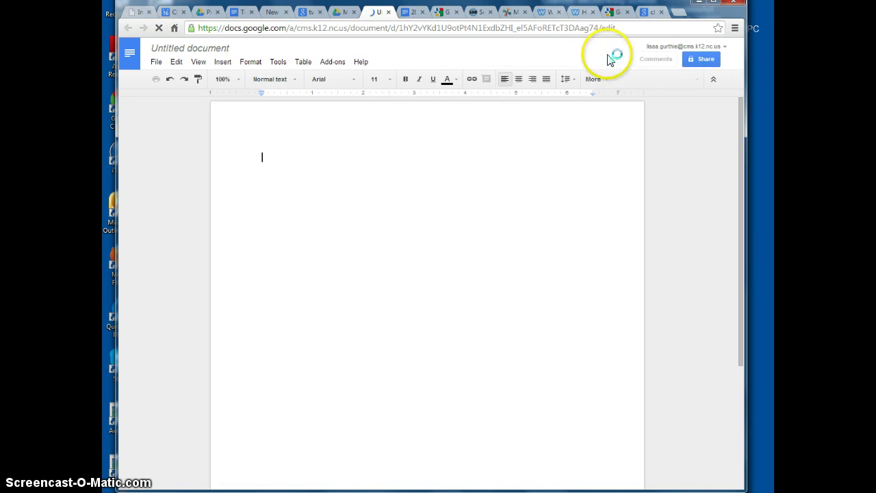
{"action": "left_click", "coordinate": [319, 186]}
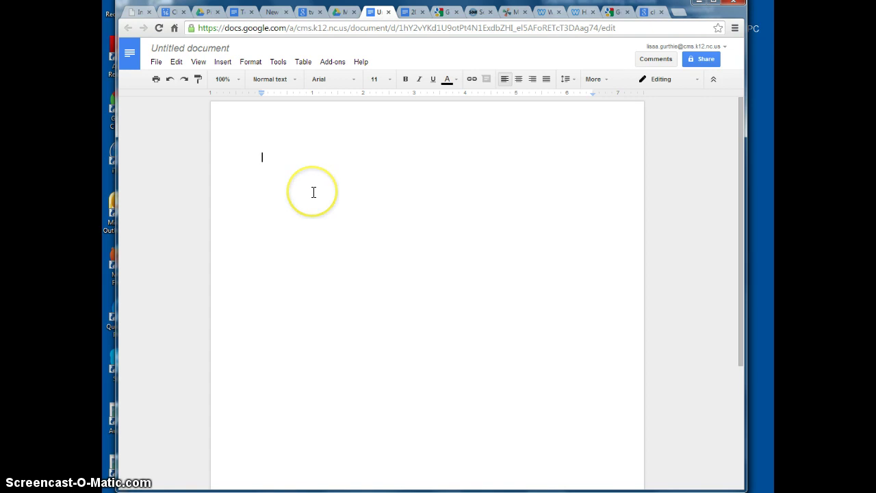
{"action": "left_click", "coordinate": [267, 158]}
{"action": "key", "text": "ctrl+v"}
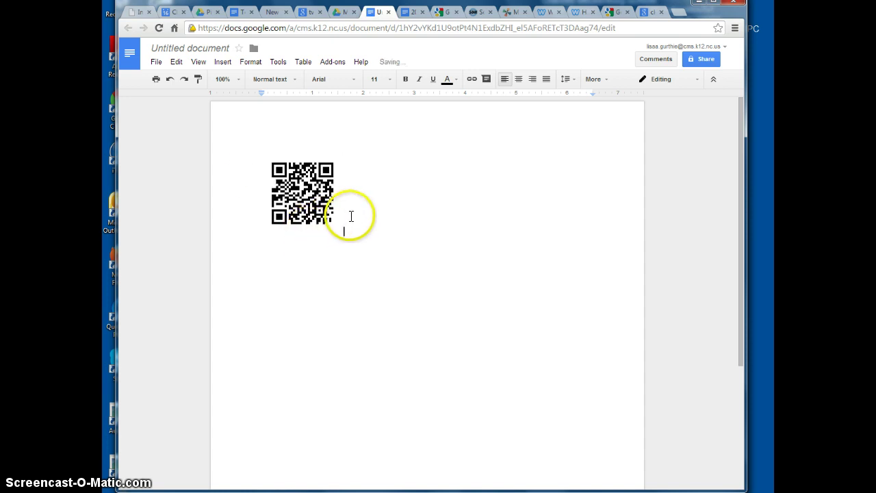
Step: Resize the QR code image into a larger square about 2.5 inches wide
{"action": "left_click", "coordinate": [327, 219]}
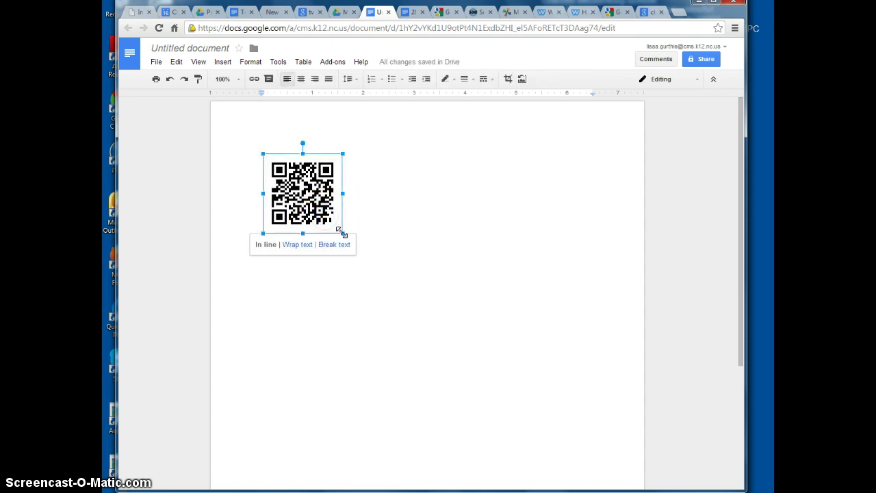
{"action": "left_click_drag", "start_coordinate": [341, 232], "coordinate": [475, 333]}
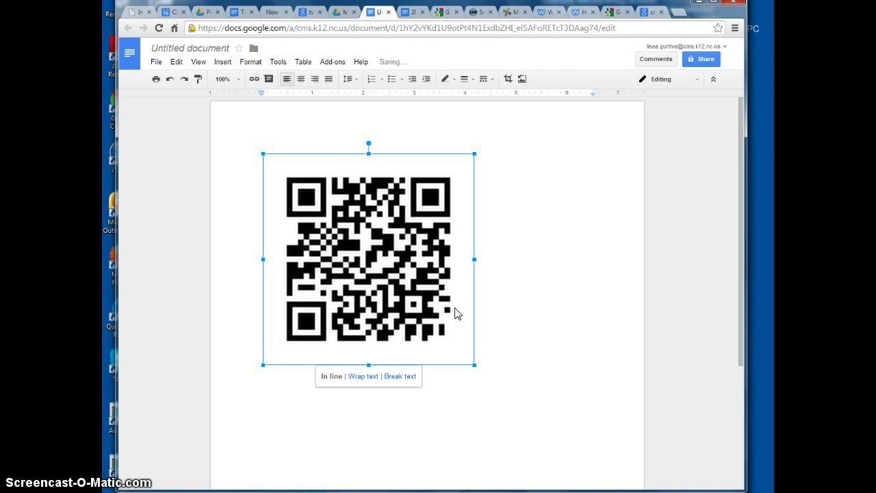
{"action": "left_click", "coordinate": [369, 133]}
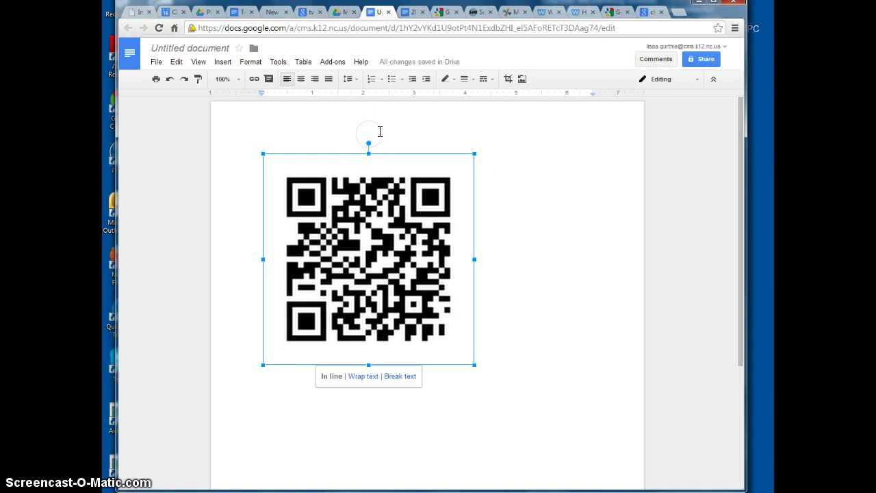
{"action": "left_click", "coordinate": [310, 135]}
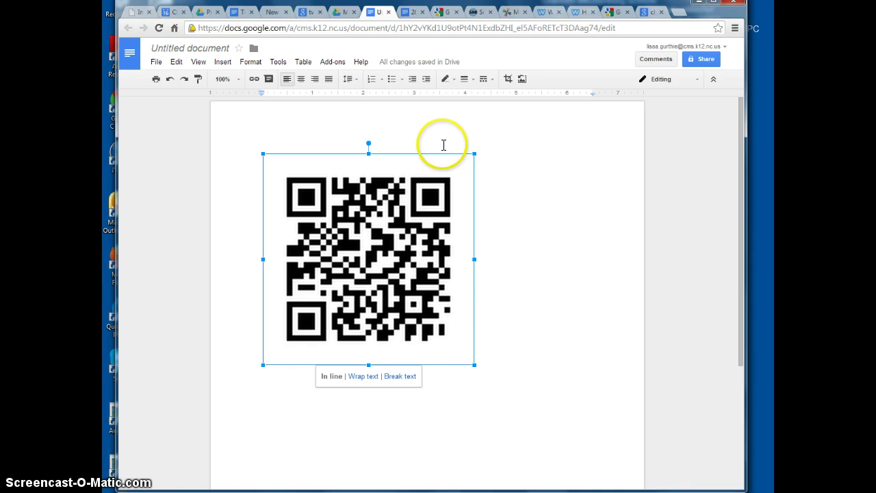
Step: Rename 'Untitled document' to 'Washington Photo QR'
{"action": "left_click", "coordinate": [190, 50]}
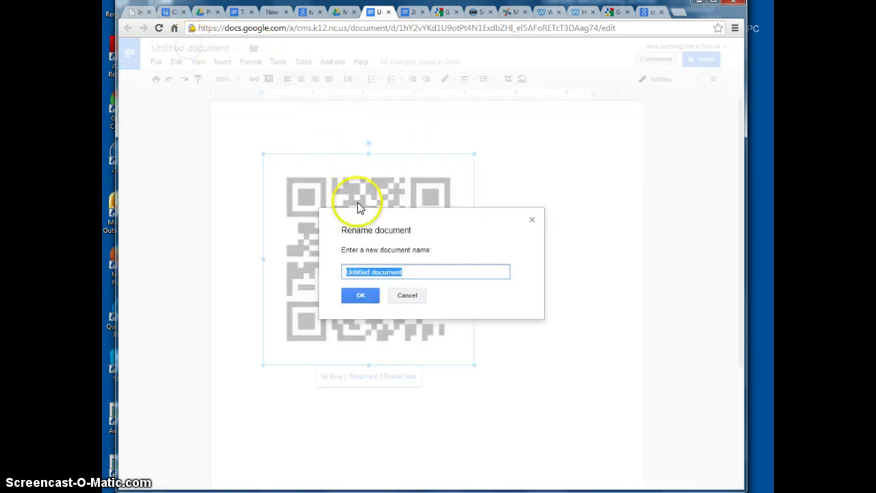
{"action": "type", "text": "Washington Photo QR"}
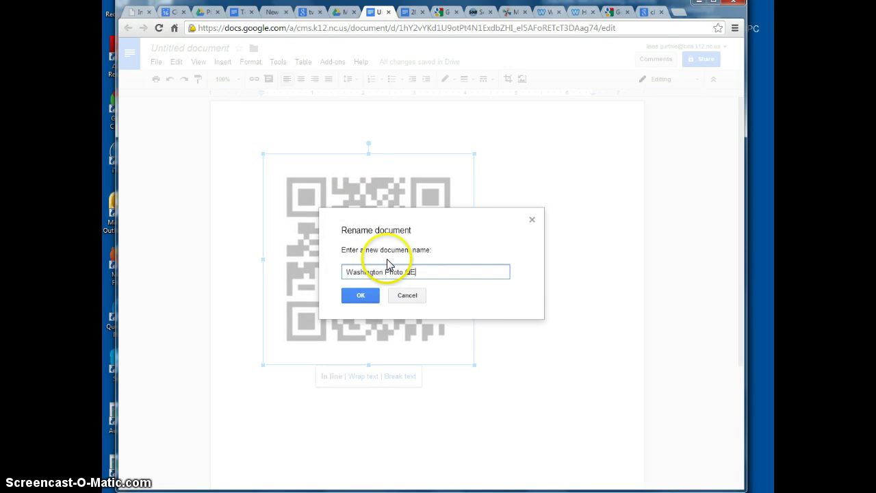
{"action": "left_click", "coordinate": [363, 294]}
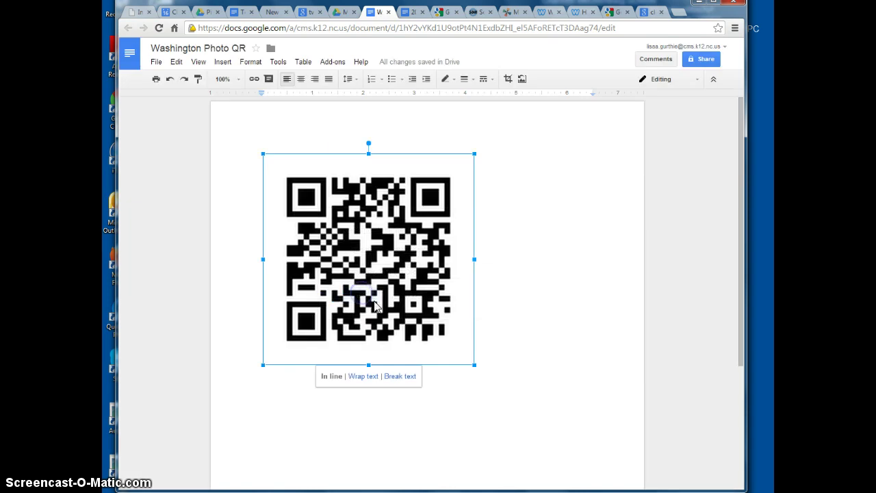
Step: Write 'Scan this code with any scanning app to ....' on a line beneath the QR code
{"action": "left_click", "coordinate": [337, 140]}
{"action": "left_click", "coordinate": [325, 135]}
{"action": "left_click", "coordinate": [336, 426]}
{"action": "left_click", "coordinate": [329, 142]}
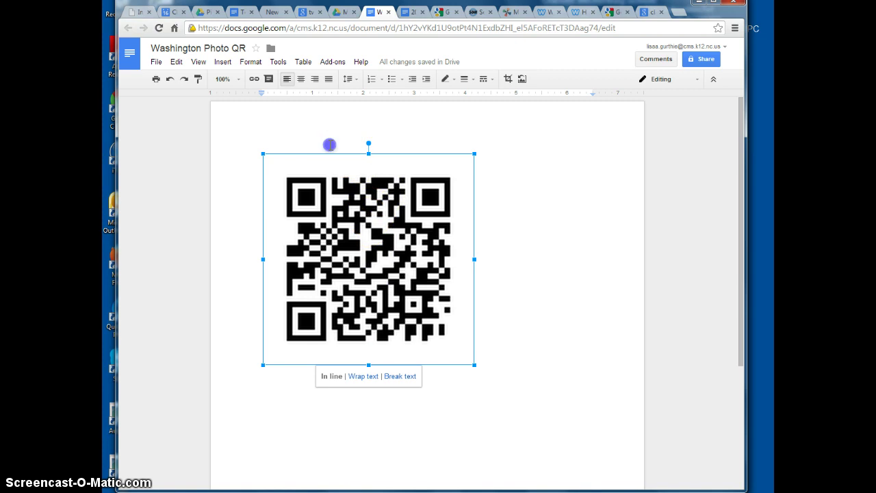
{"action": "left_click", "coordinate": [470, 393]}
{"action": "left_click", "coordinate": [507, 358]}
{"action": "scroll", "coordinate": [491, 361], "scroll_direction": "down", "scroll_amount": 2}
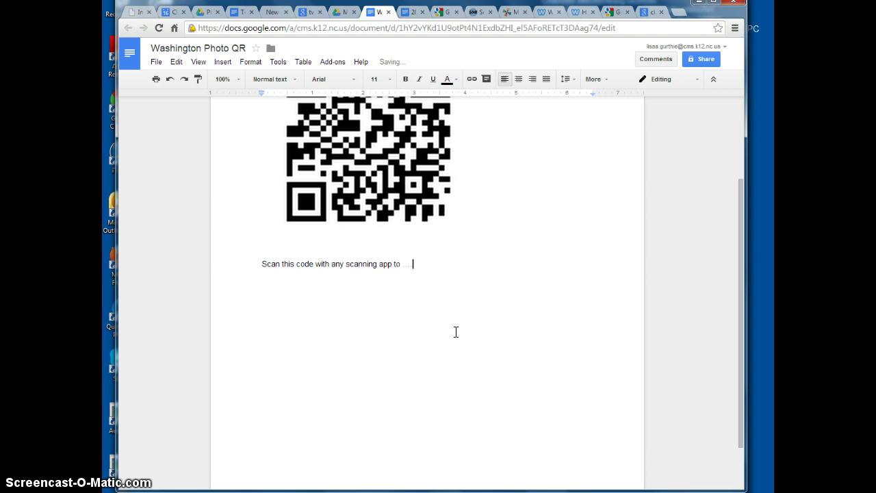
{"action": "left_click", "coordinate": [452, 331]}
{"action": "scroll", "coordinate": [441, 335], "scroll_direction": "up", "scroll_amount": 2}
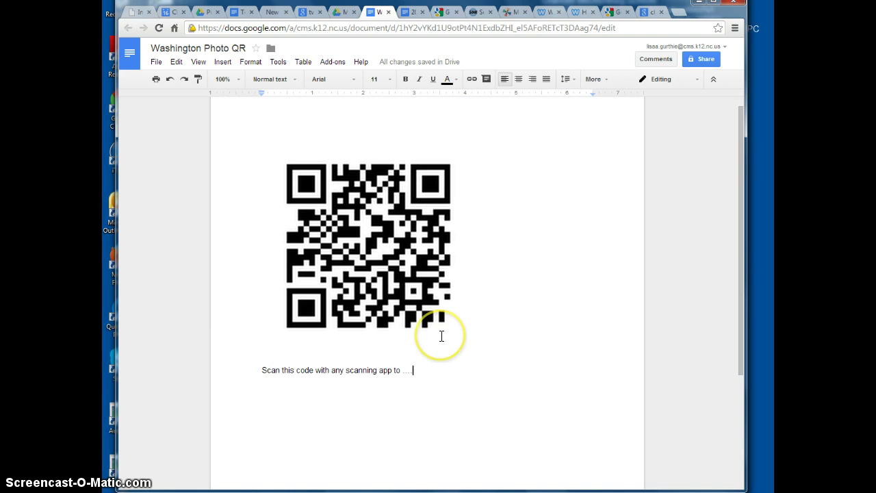